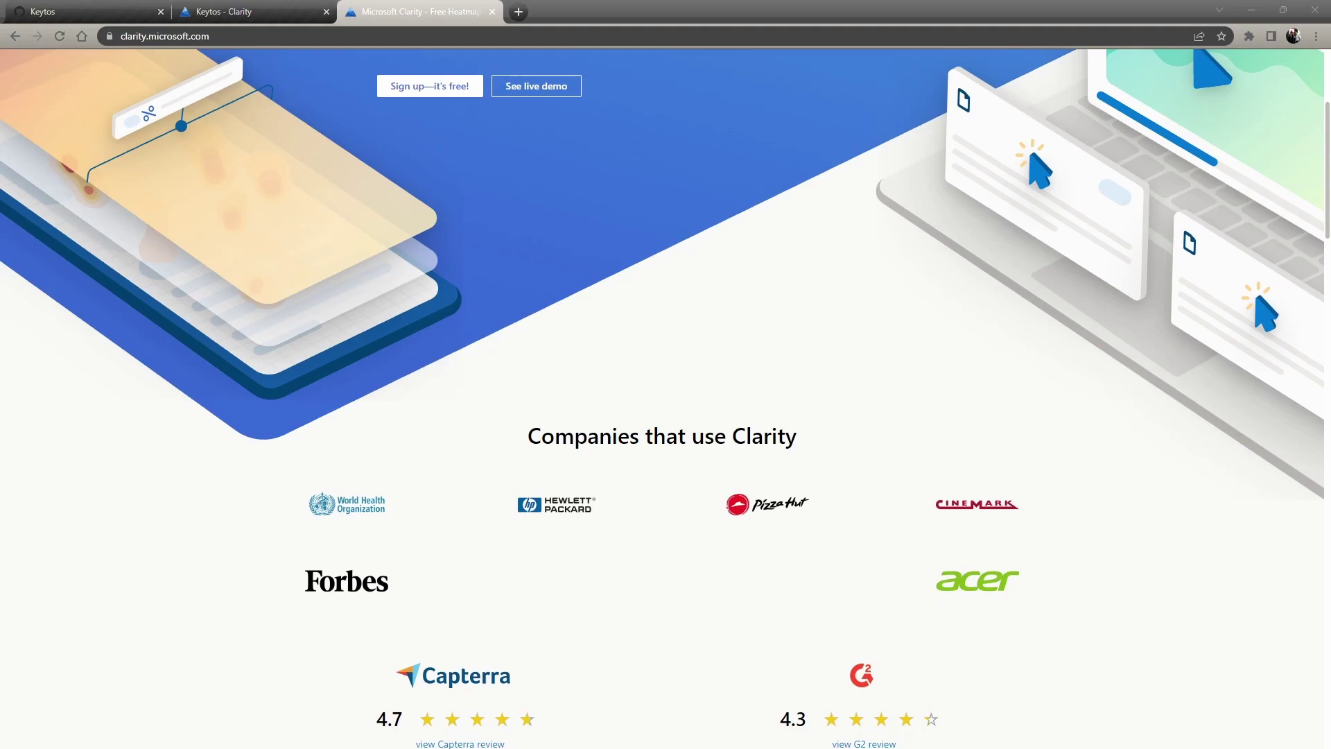
Scroll through the Clarity landing page's Features section: heatmaps, session recordings, insights and Google Analytics.
scroll(667, 419, up, 4)
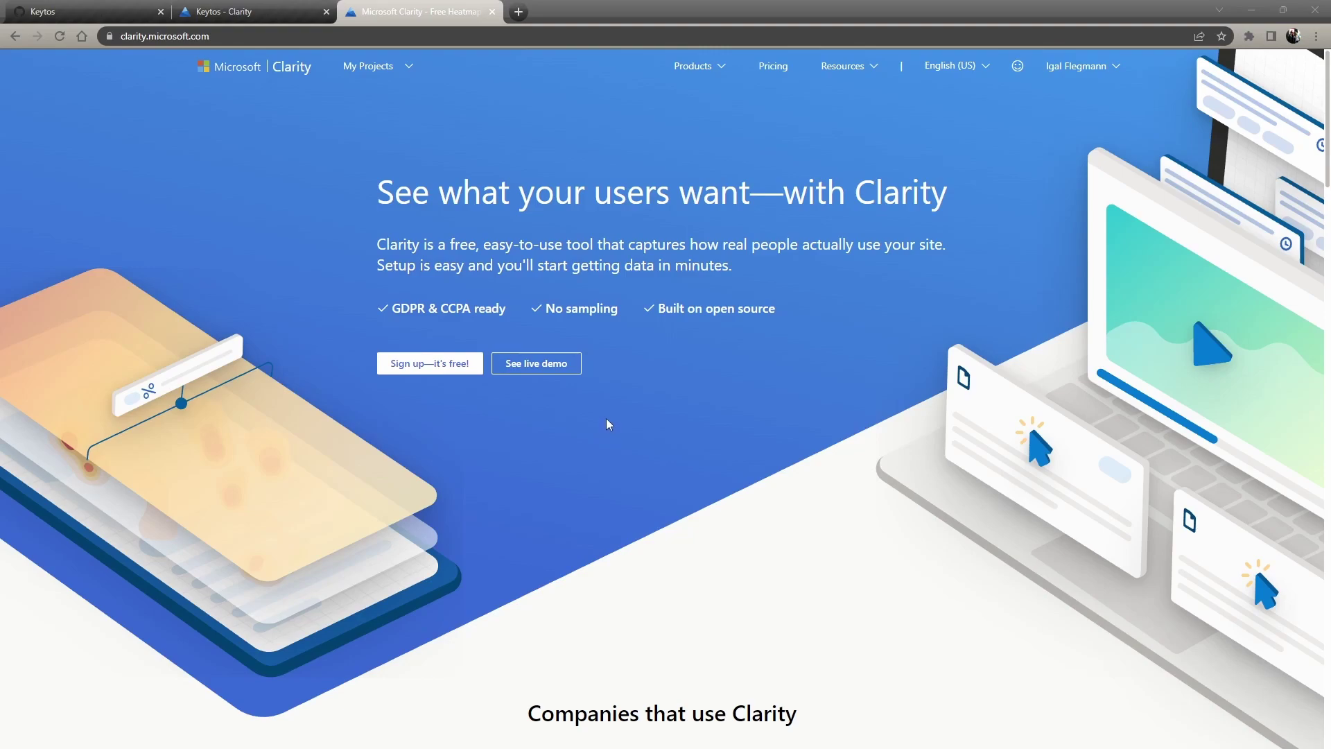
scroll(609, 426, down, 12)
scroll(644, 451, down, 2)
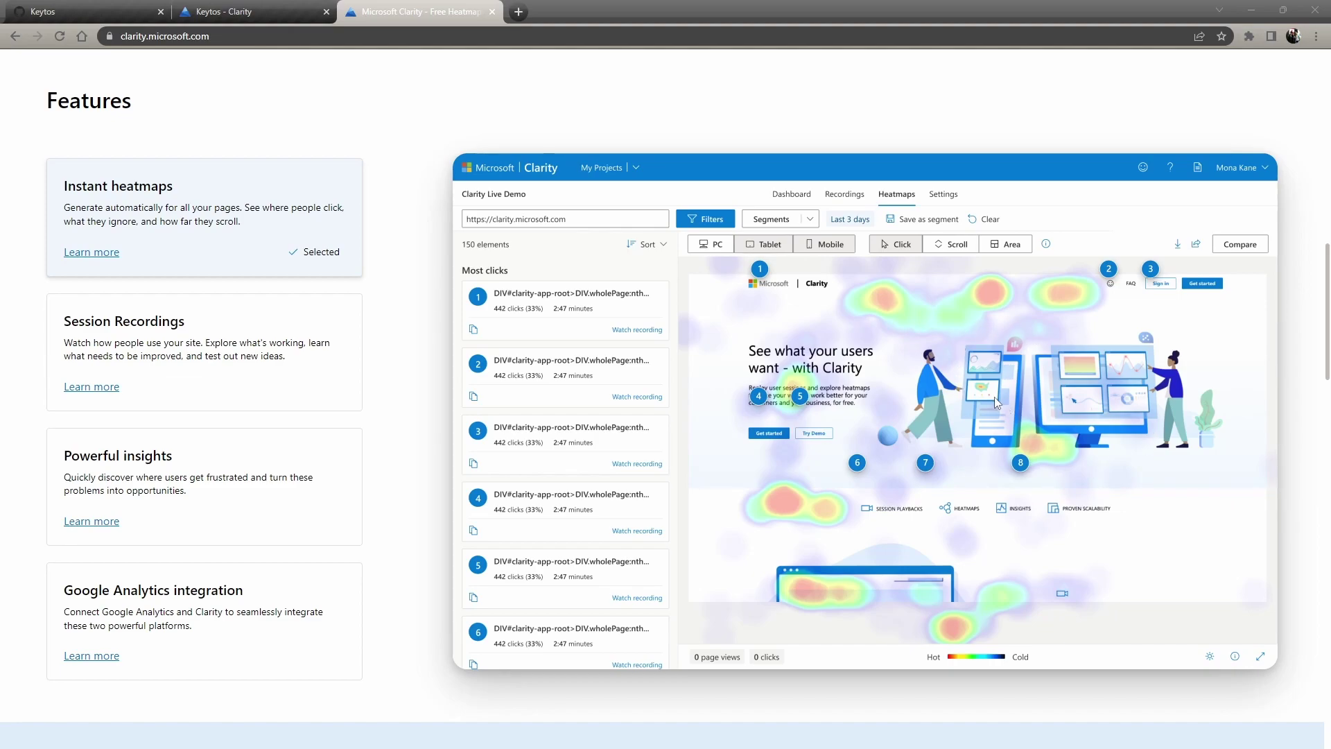
Open keytos.io in a new tab, browse its homepage and zoom out to 80%.
click(521, 13)
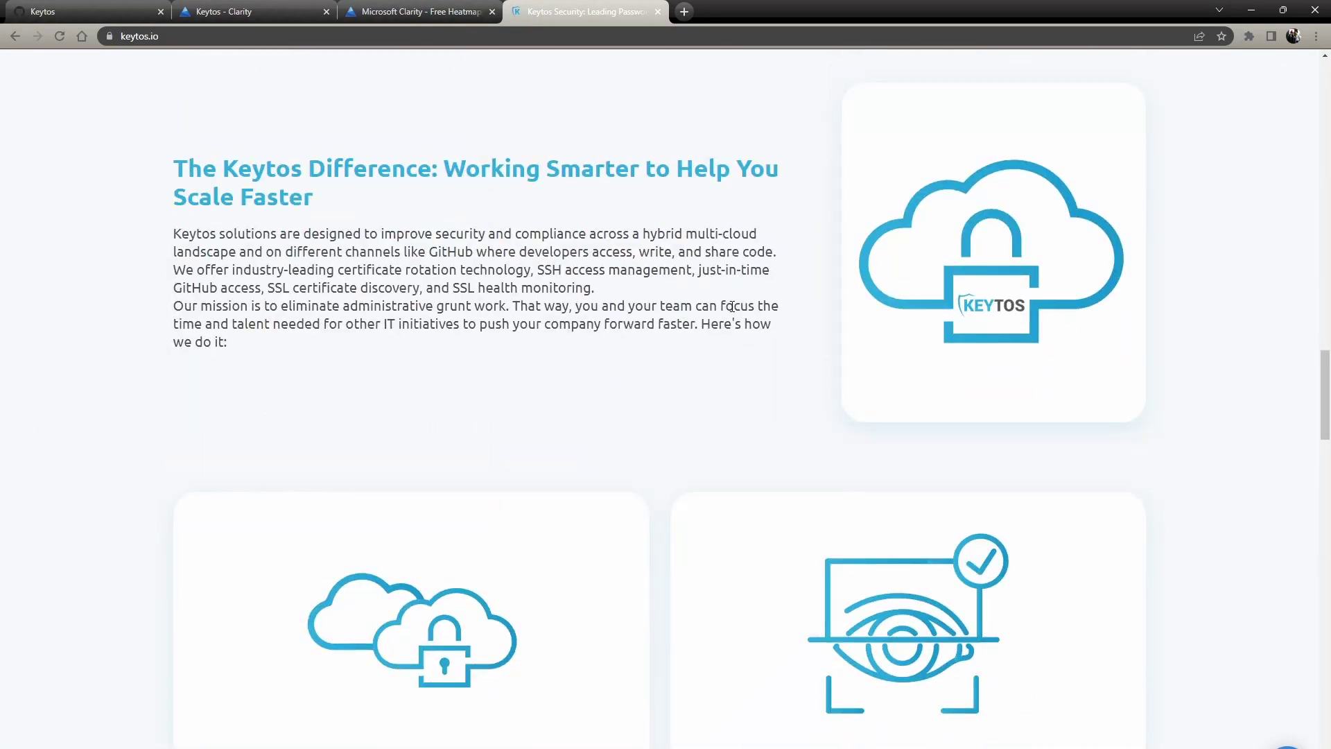
scroll(753, 318, up, 3)
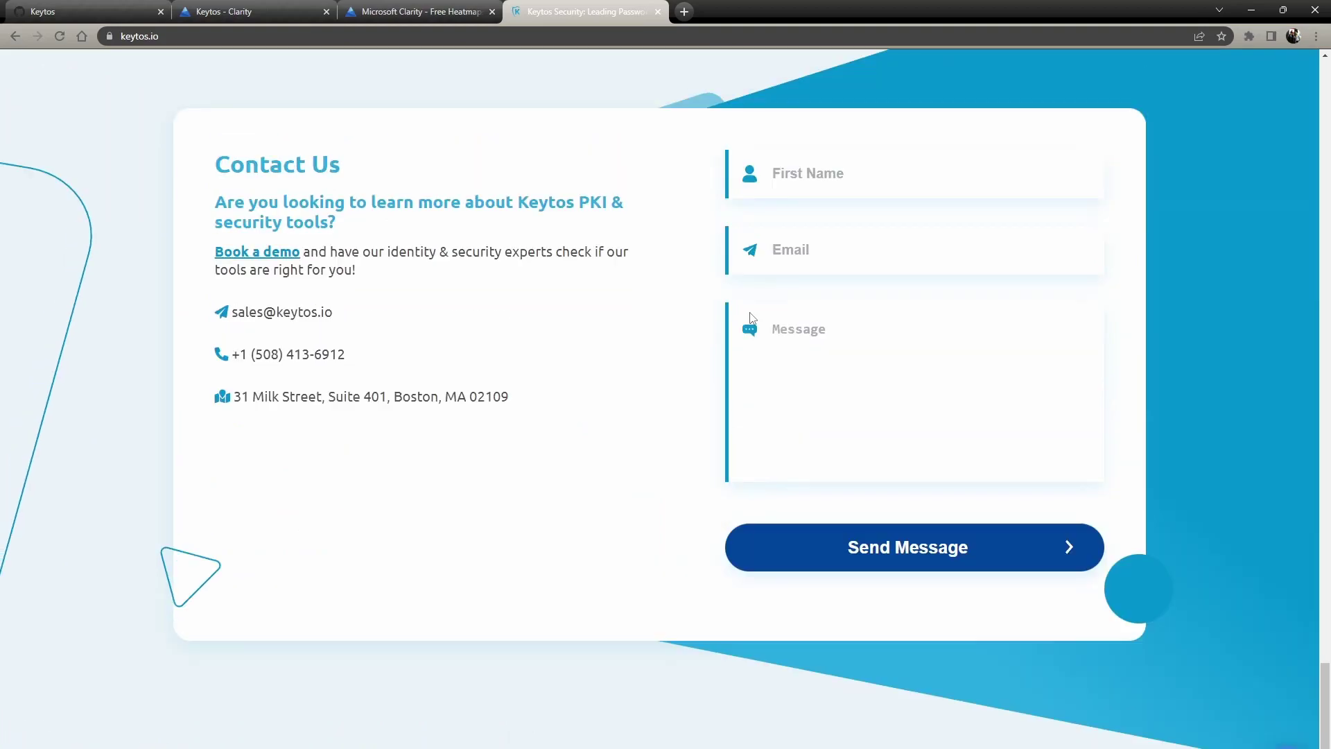
scroll(727, 305, down, 1)
scroll(689, 285, down, 5)
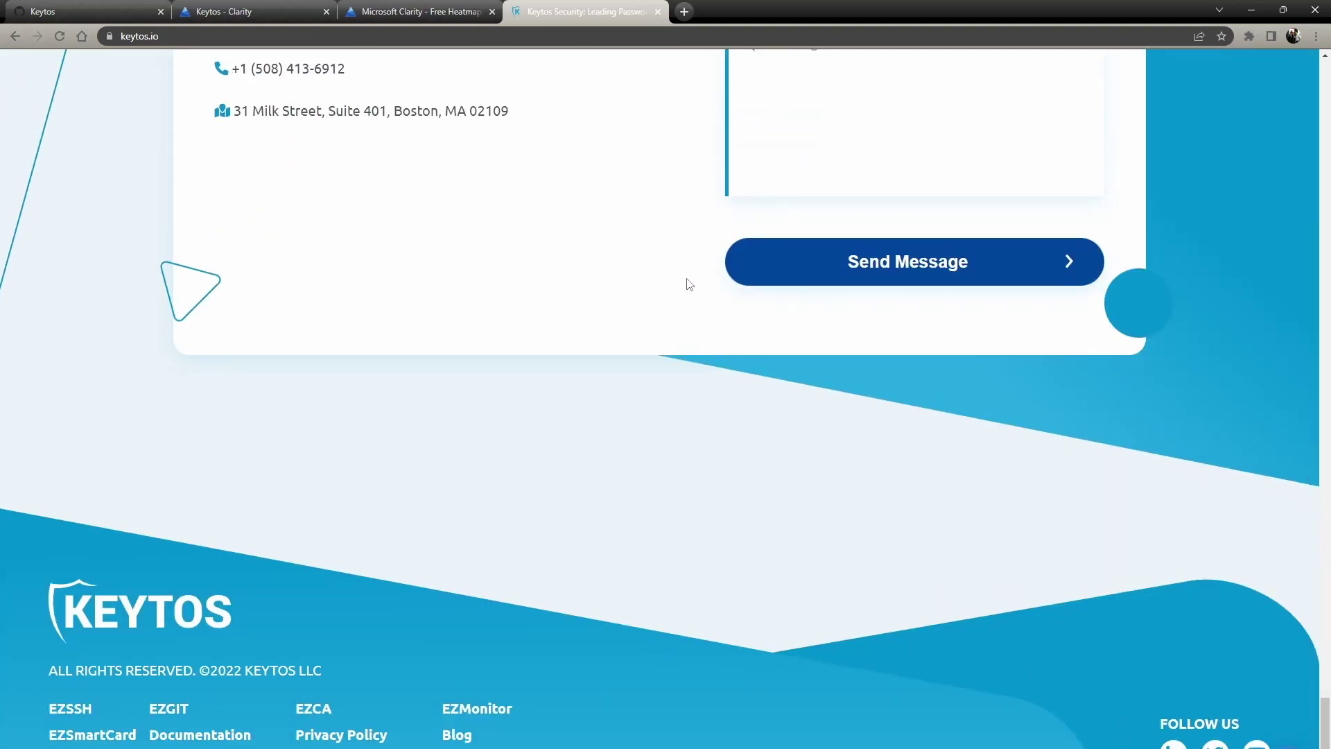
scroll(691, 282, up, 5)
scroll(690, 280, down, 5)
scroll(320, 551, up, 4)
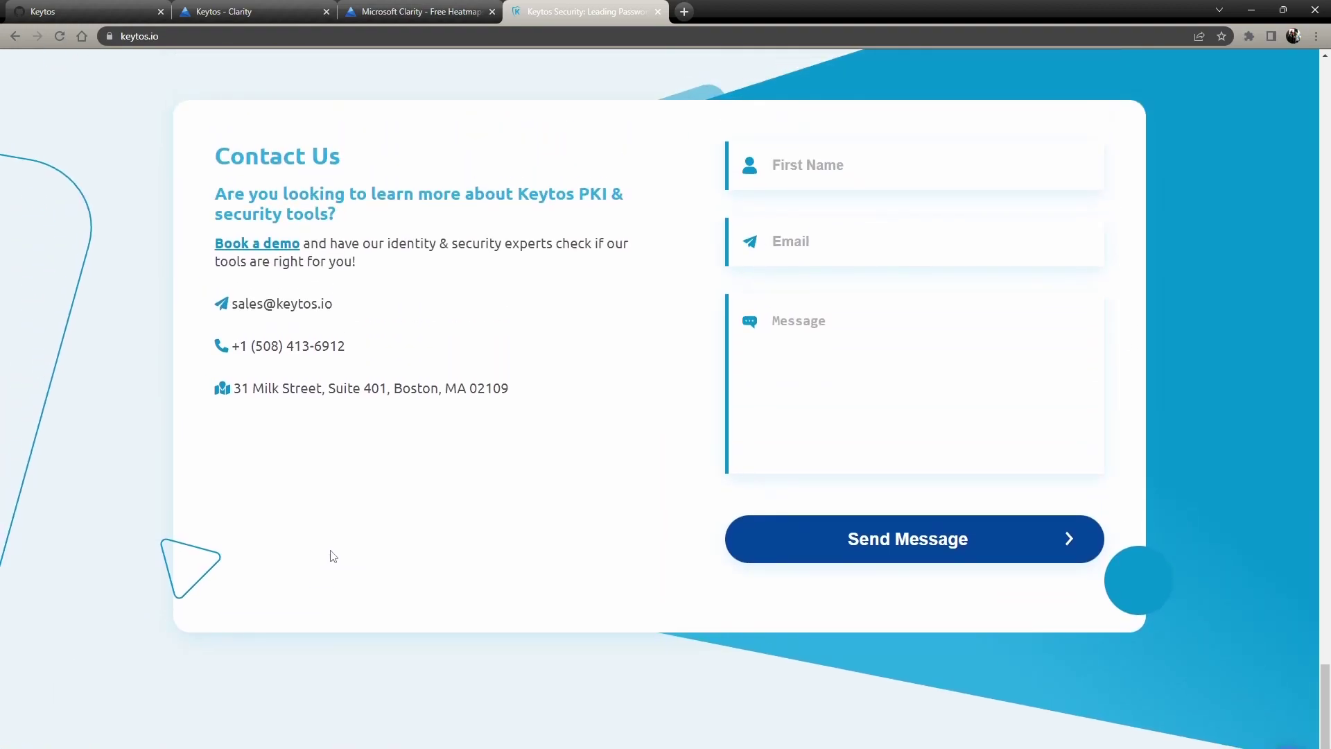
scroll(327, 561, down, 3)
scroll(326, 561, down, 1)
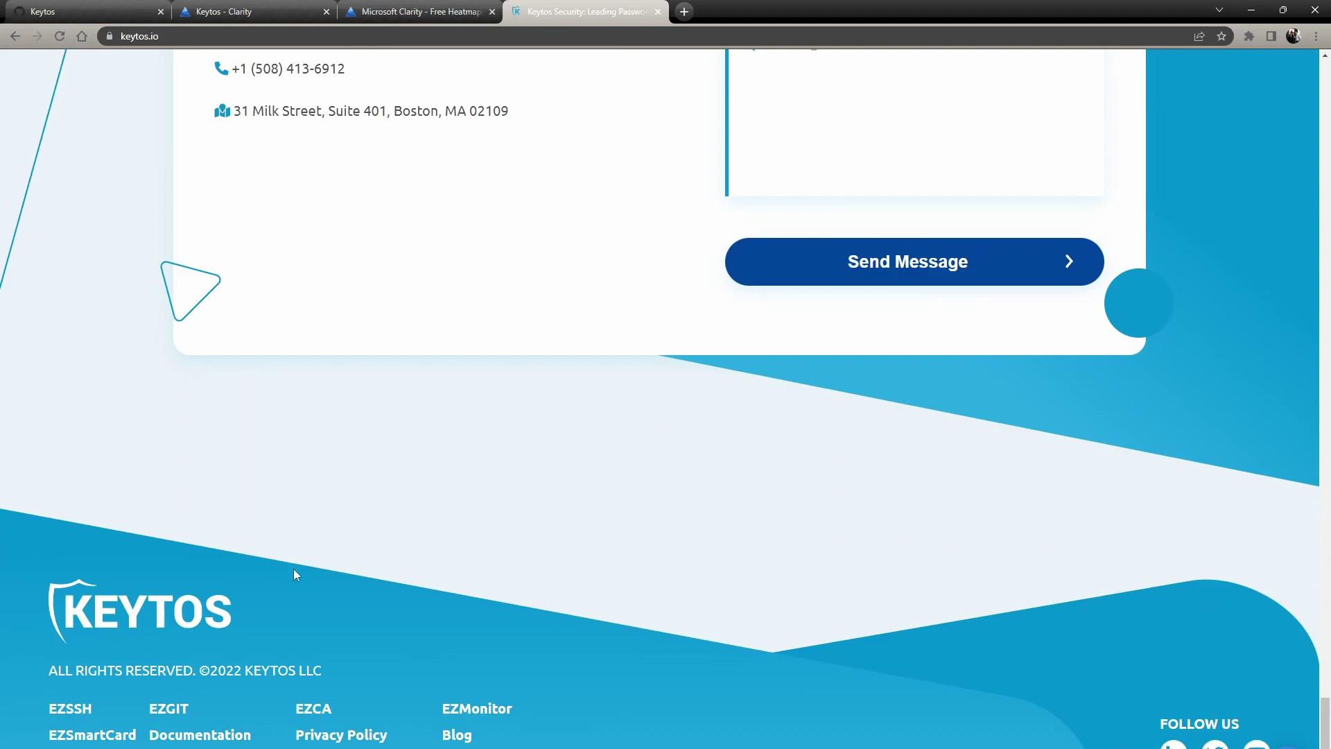
scroll(307, 546, up, 2)
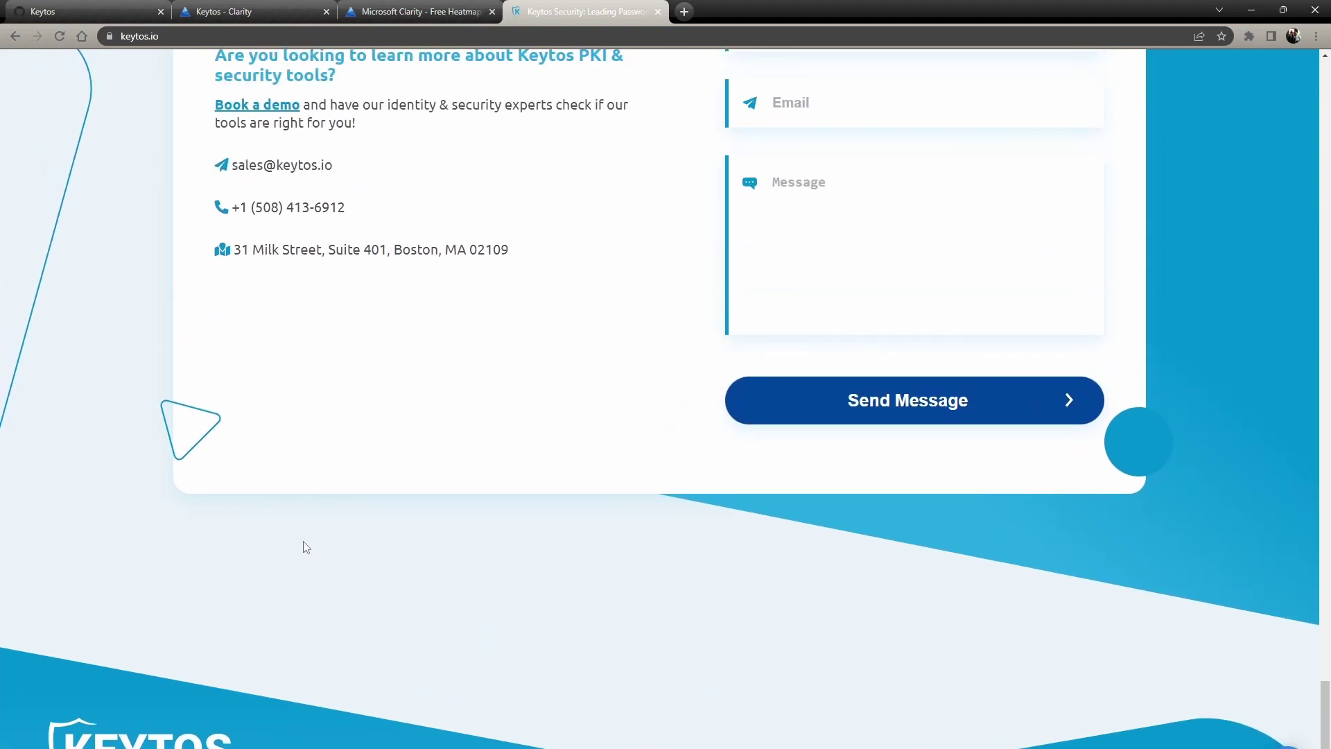
key(ctrl+minus)
key(ctrl+minus)
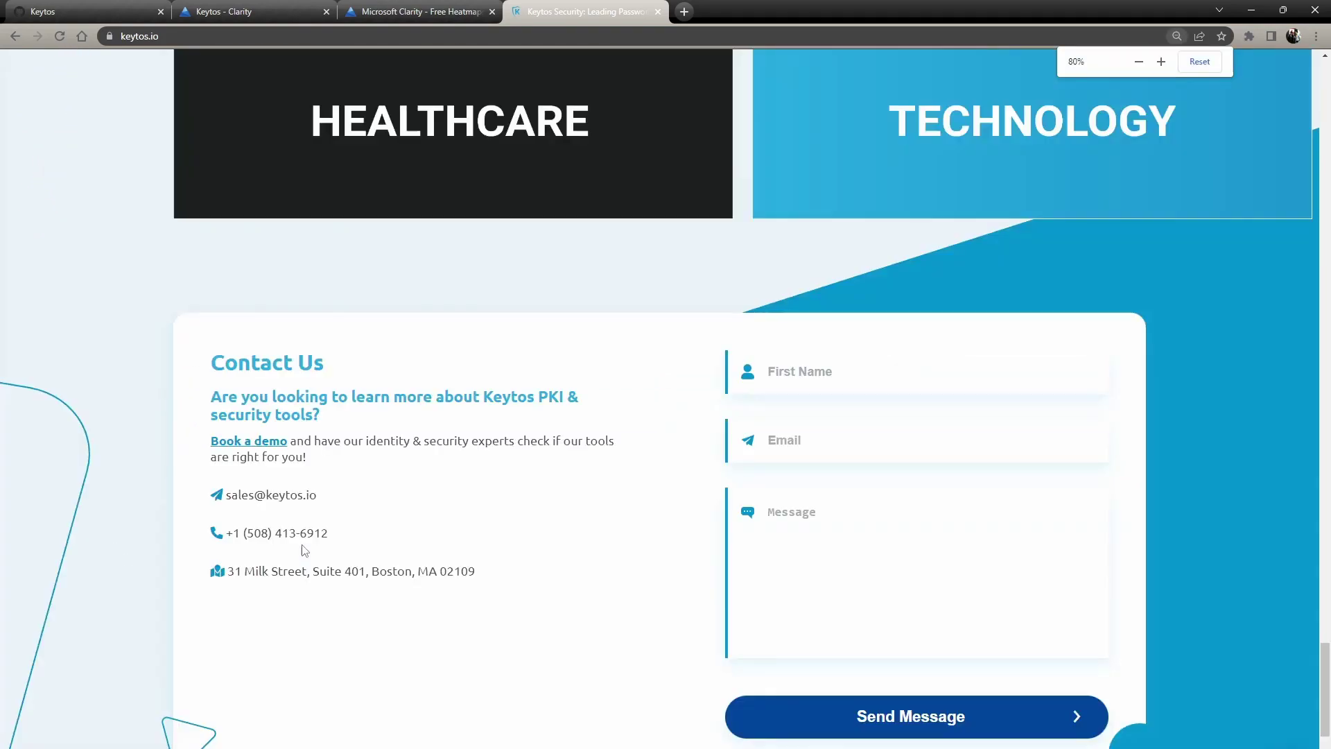
Scroll the Keytos site down to the Contact Us section and back up.
scroll(303, 549, up, 5)
scroll(303, 549, down, 10)
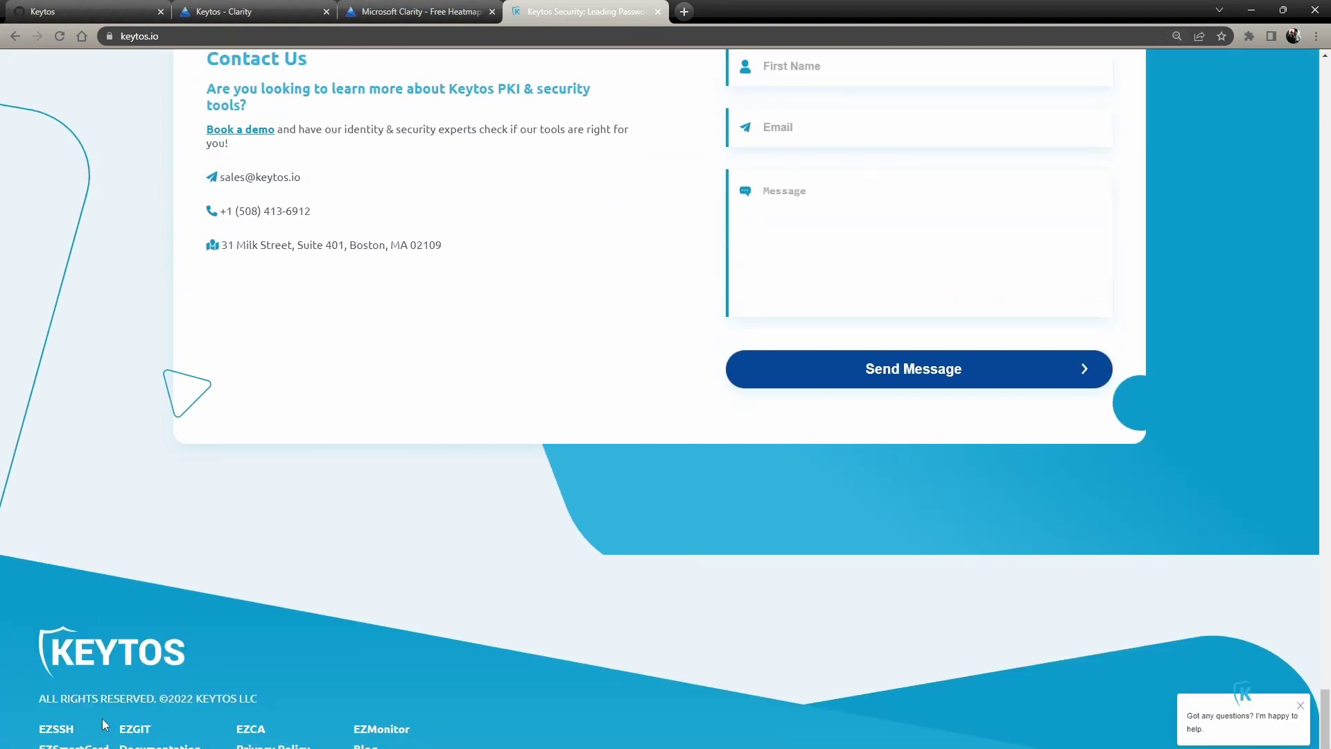
scroll(102, 718, up, 2)
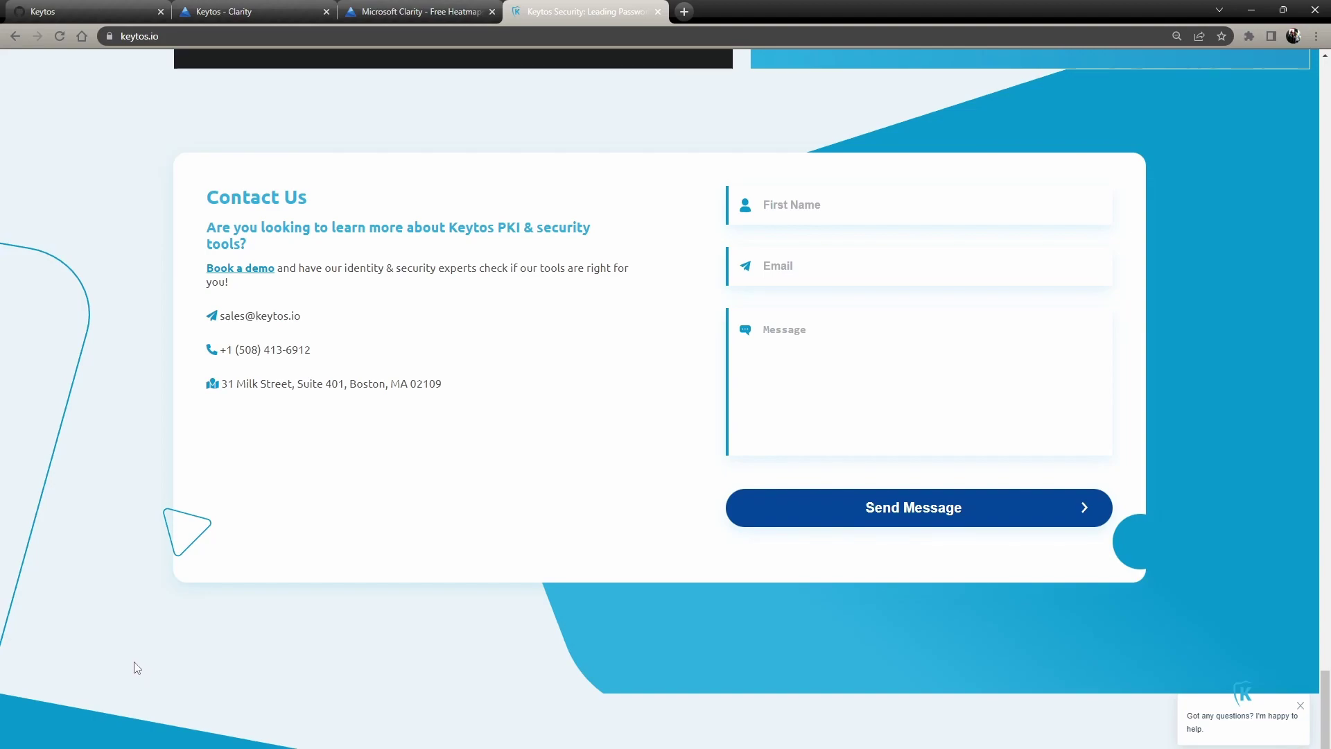
scroll(133, 667, down, 2)
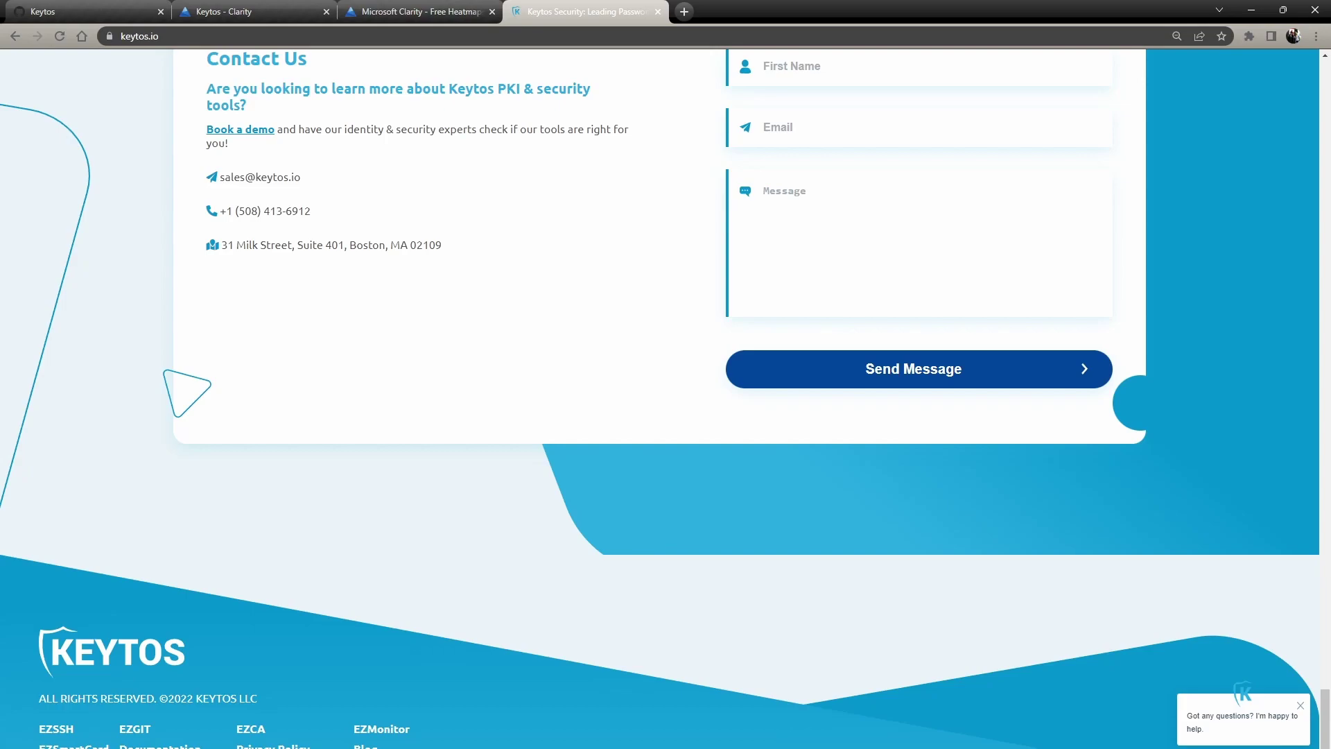
scroll(620, 475, up, 20)
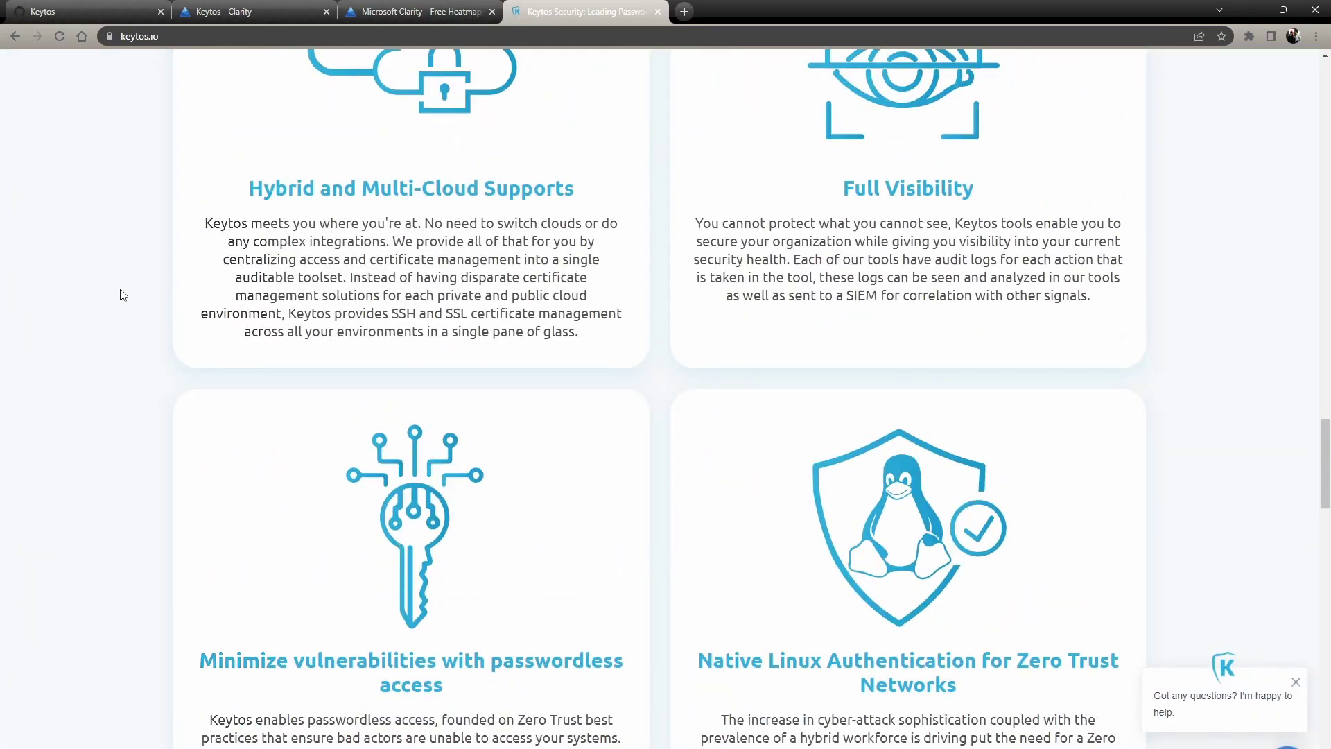
scroll(182, 286, up, 4)
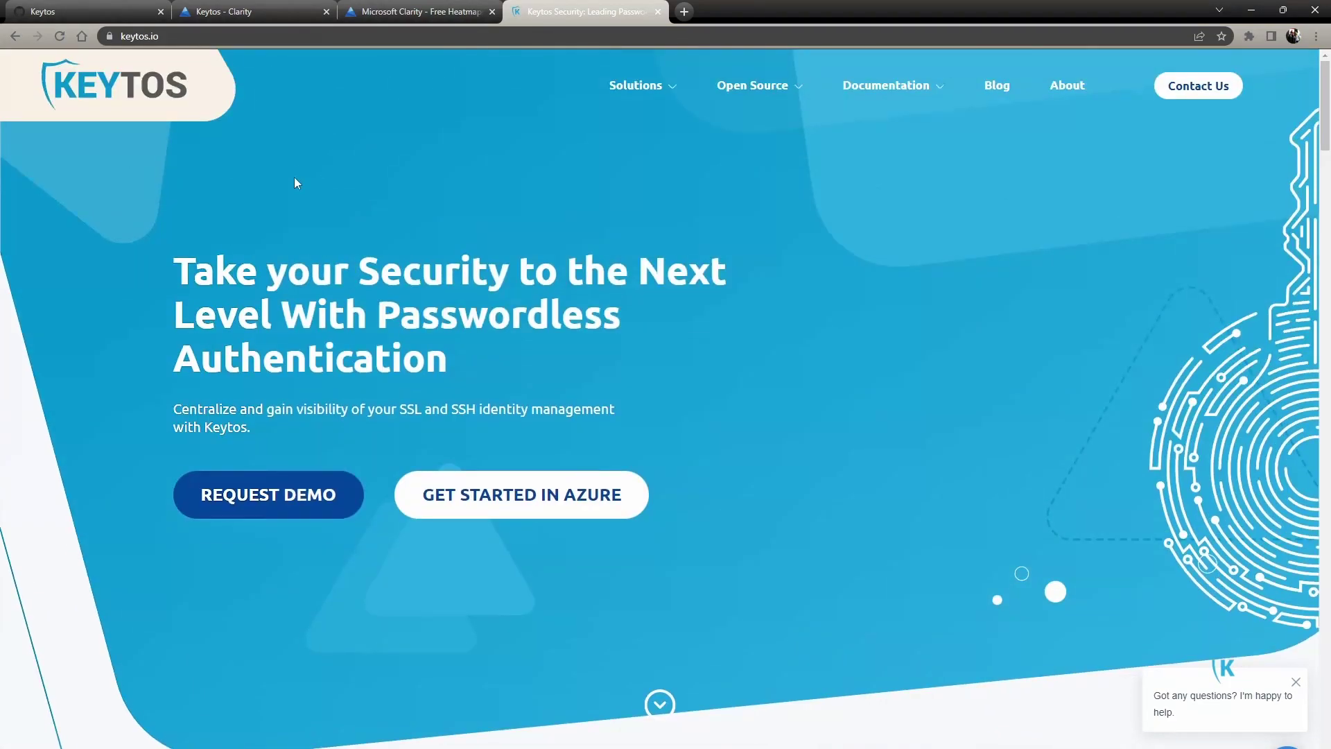
View the EZSSH Overview page, then return to the Keytos Clarity recordings tab.
click(630, 108)
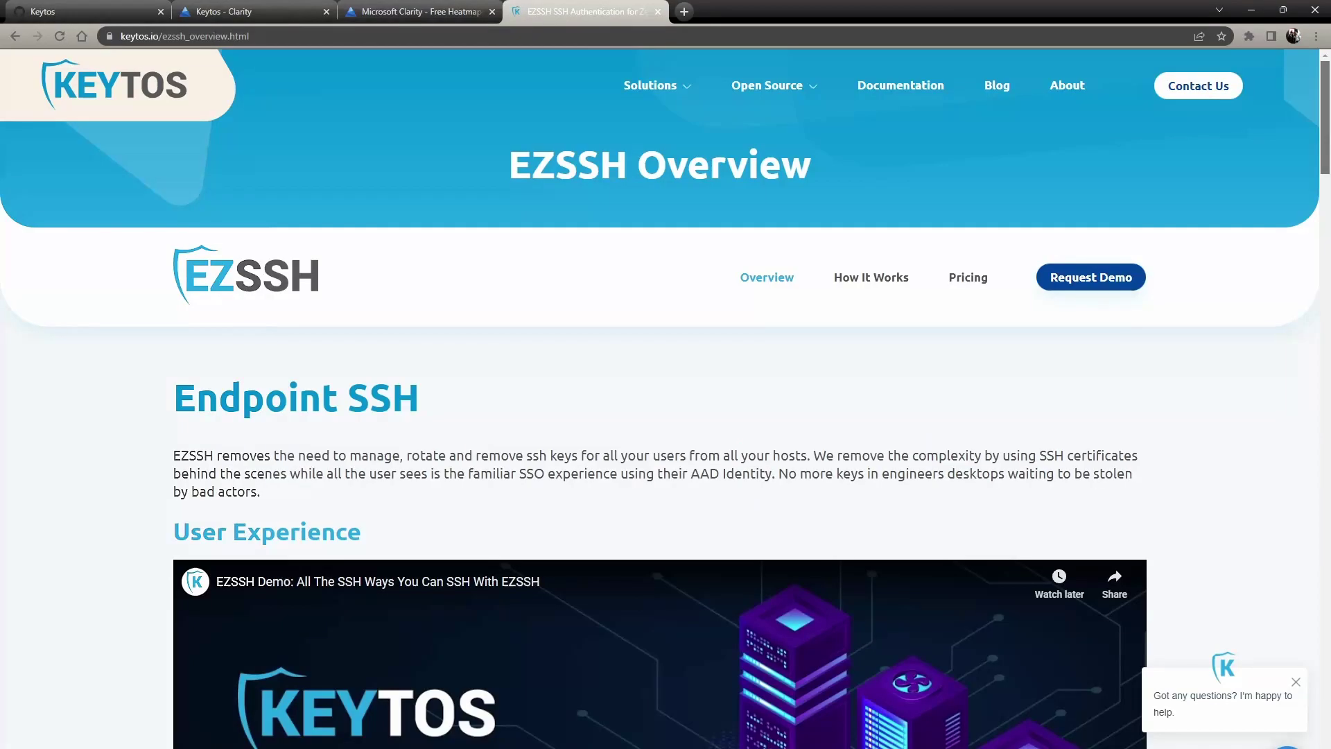
scroll(666, 398, down, 15)
scroll(666, 398, down, 6)
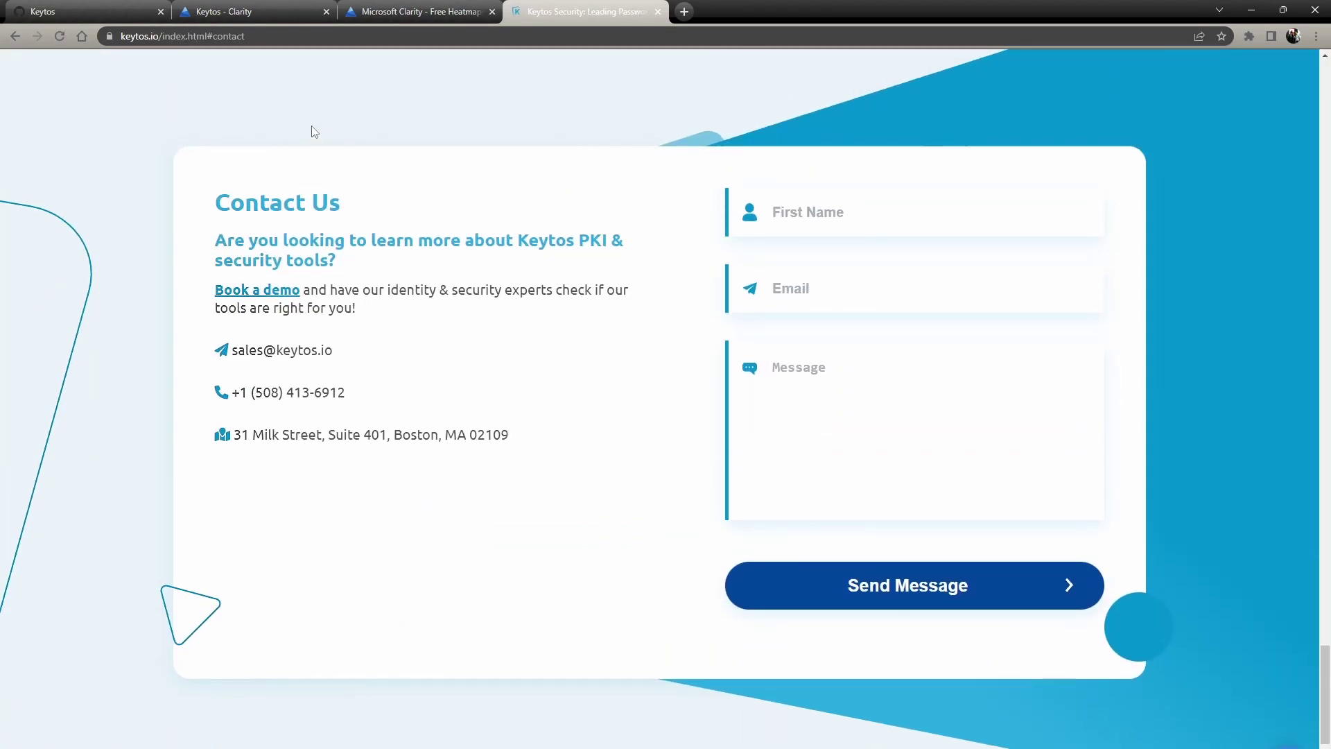
key(ctrl+2)
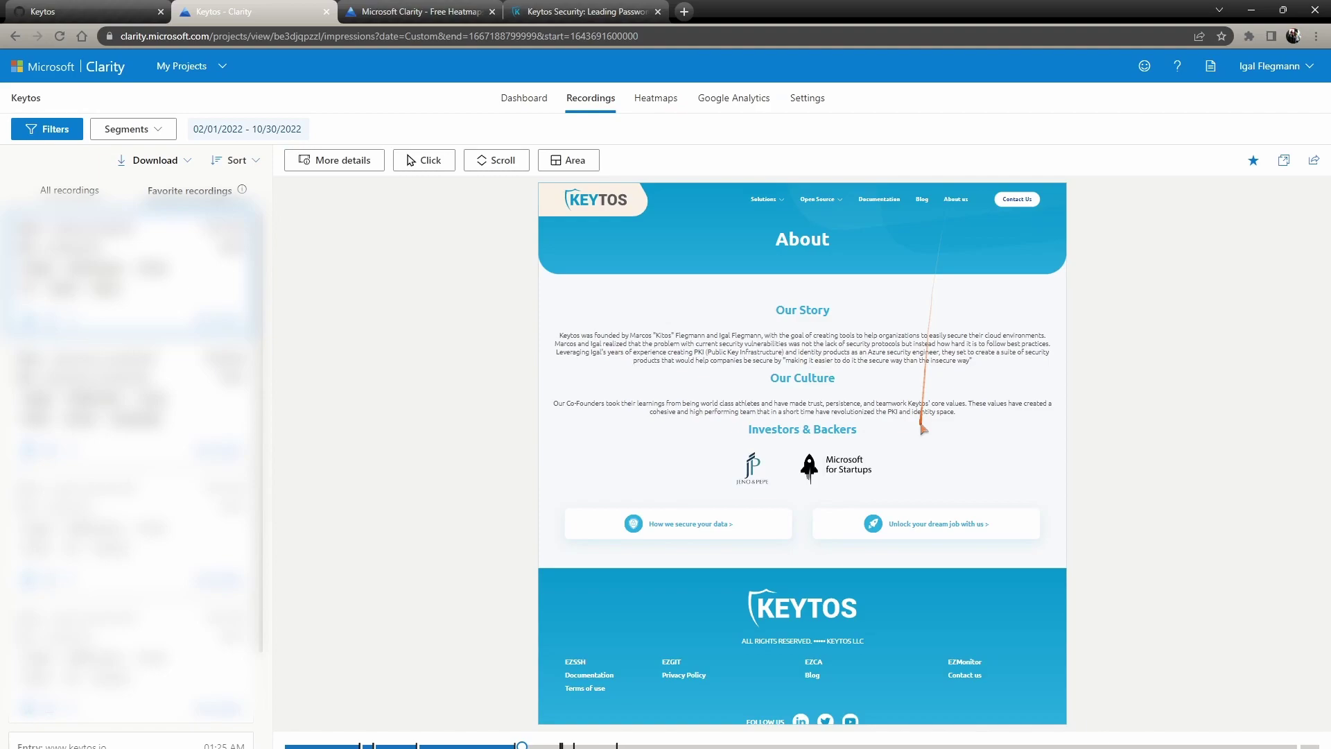
click(476, 14)
scroll(435, 305, up, 10)
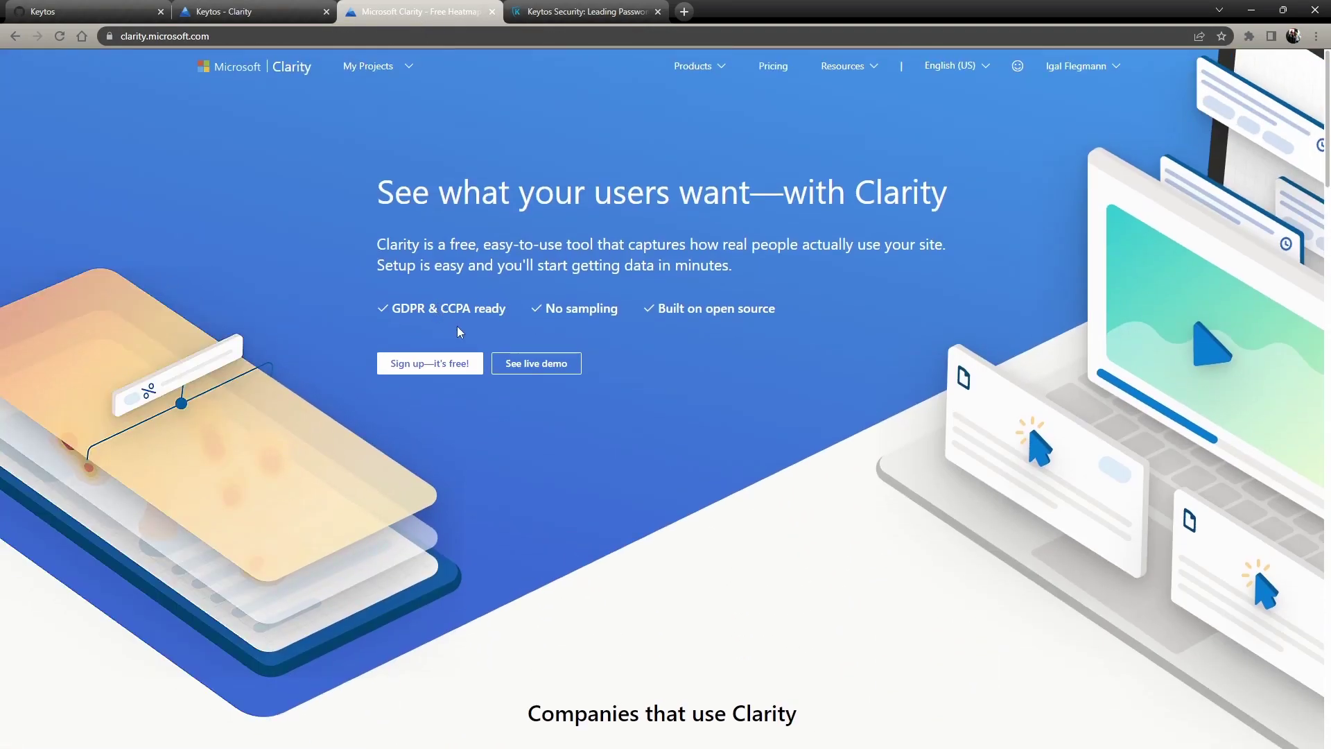
drag(457, 331, 496, 289)
click(264, 9)
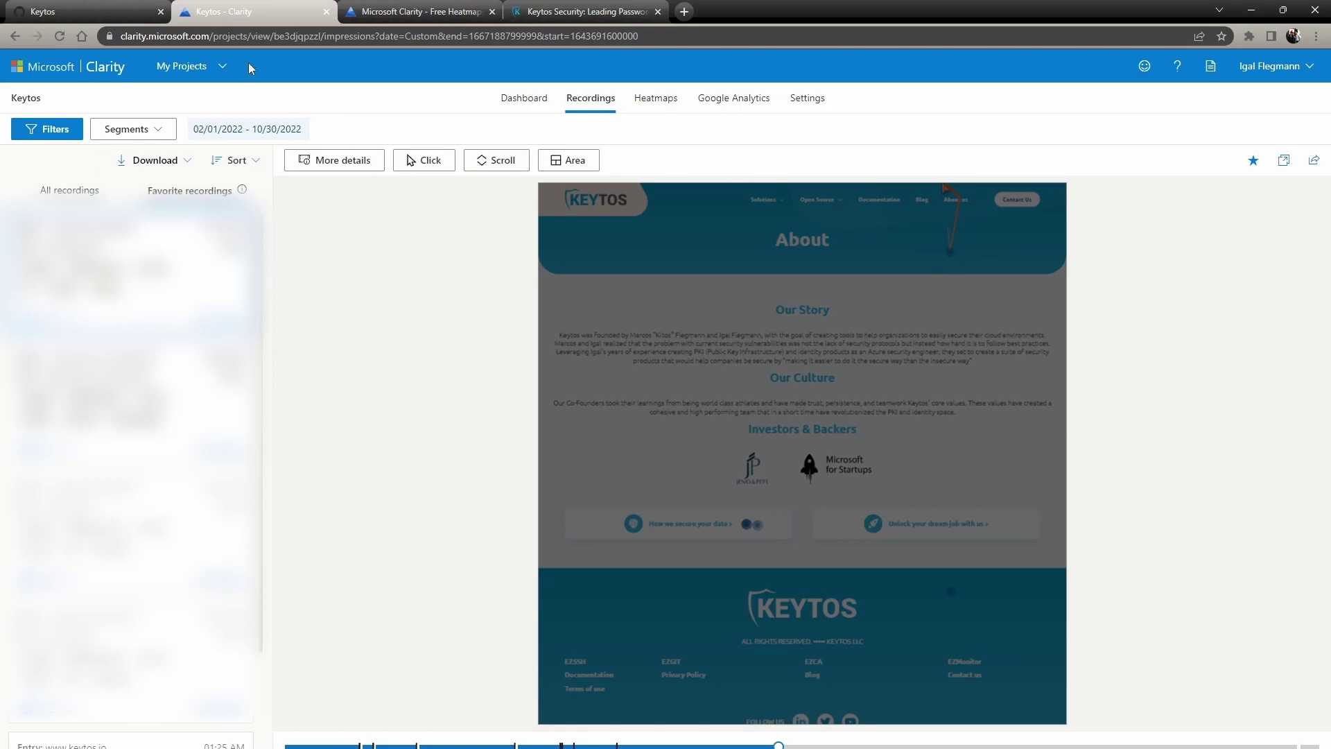
Create a new Clarity project named CodingFlamingo from the projects list.
click(115, 81)
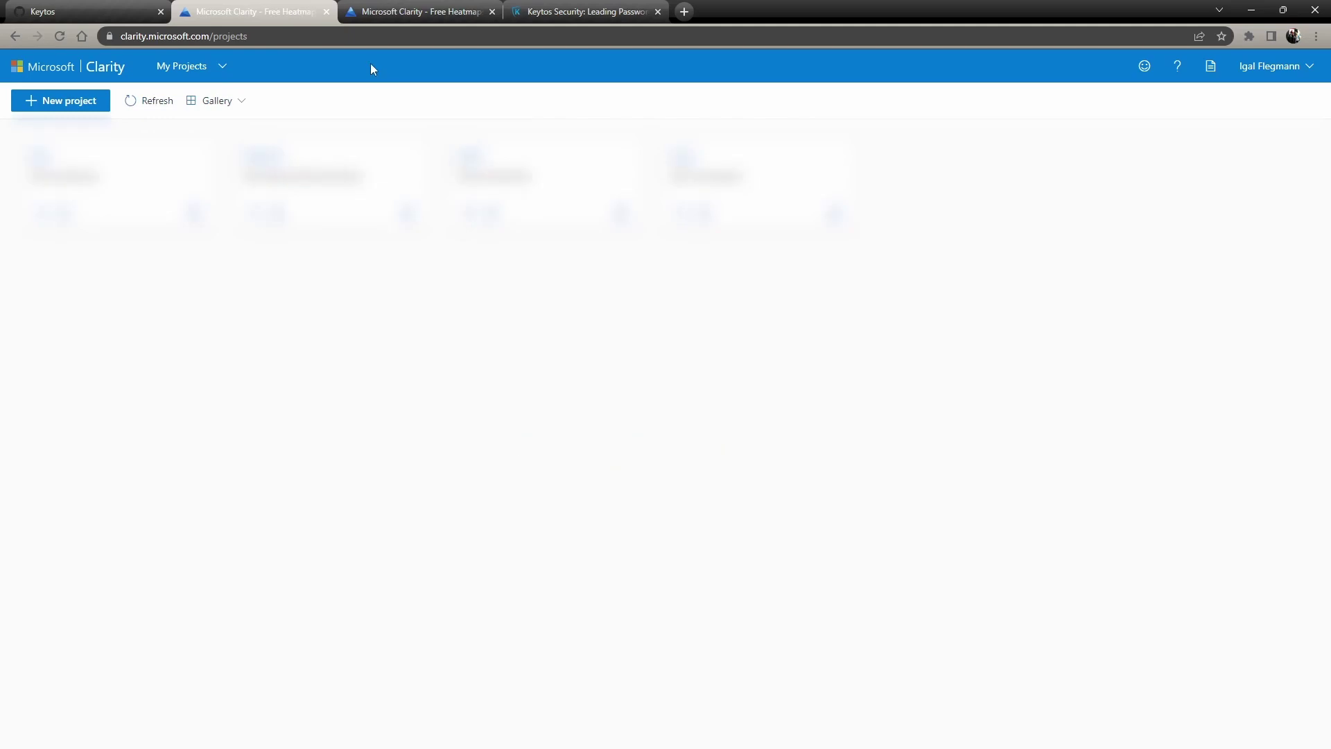
click(79, 100)
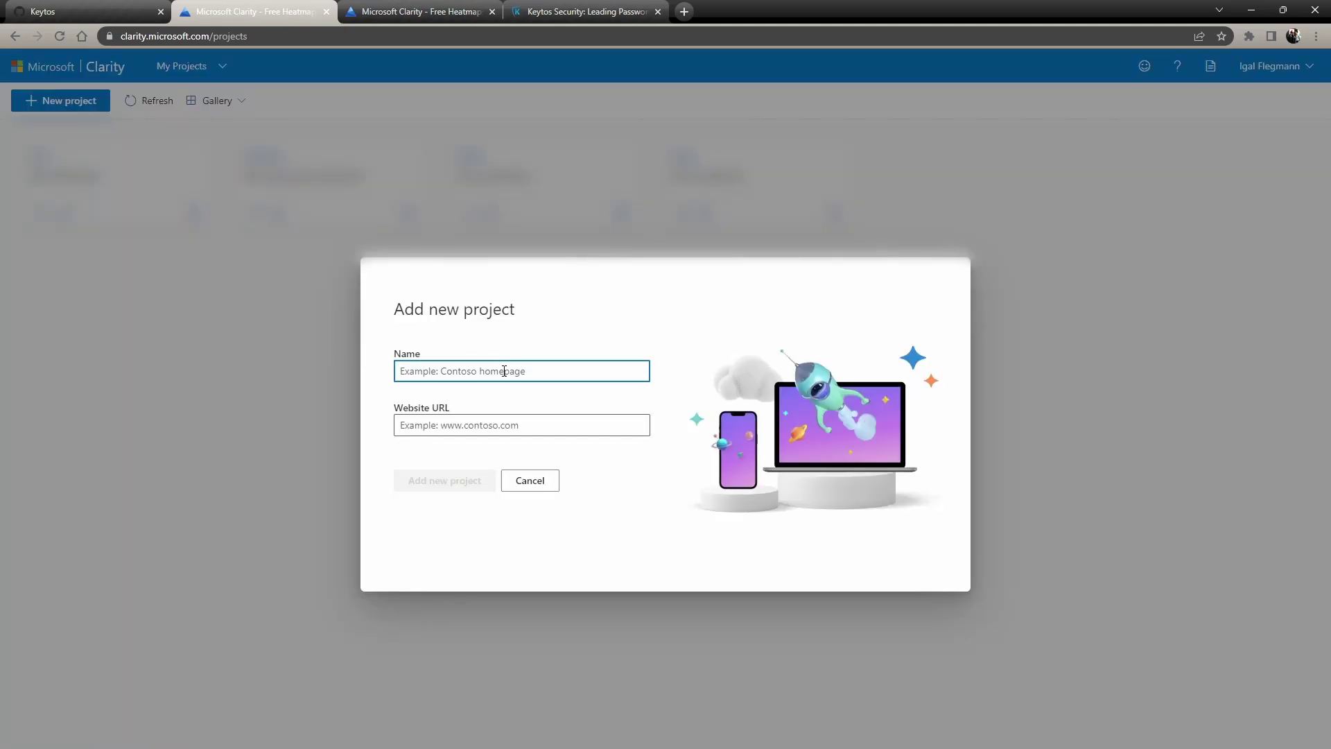
text(CodingFlamingo)
click(463, 483)
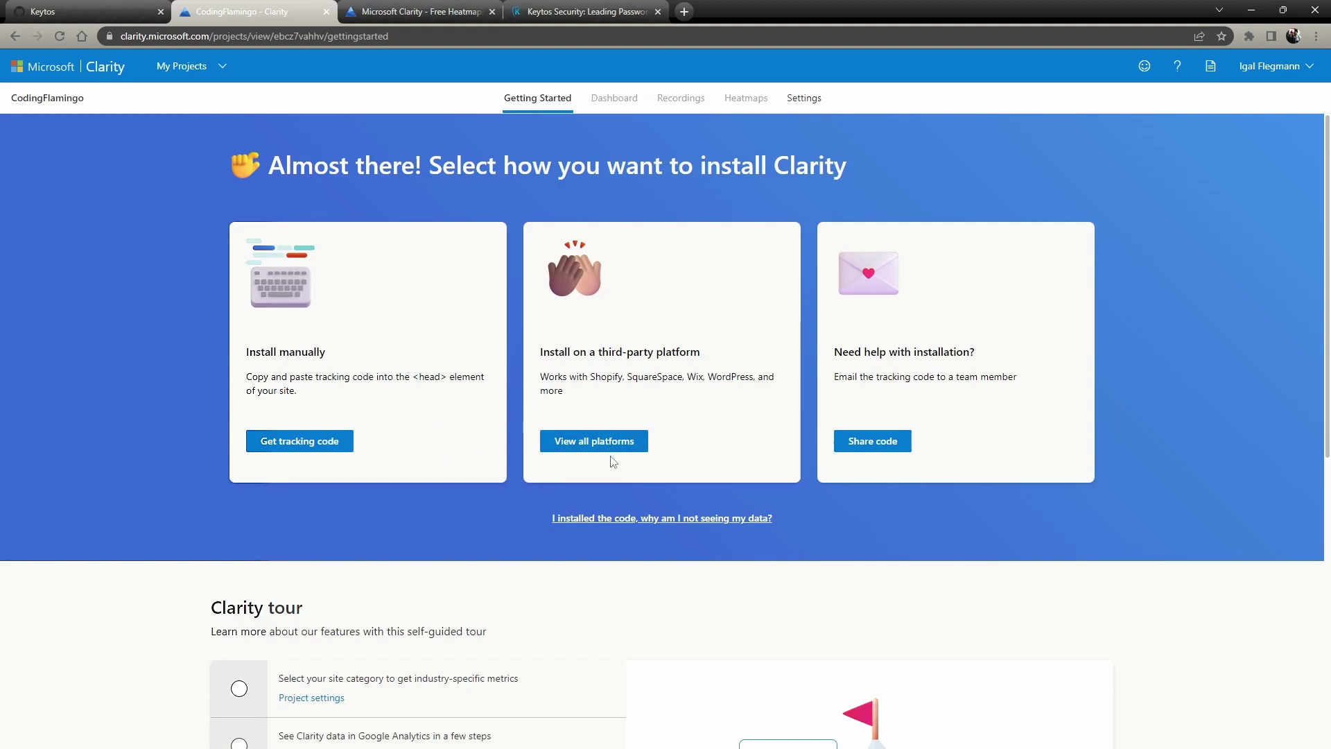
Copy the project's manual-install tracking script to the clipboard.
scroll(620, 416, down, 2)
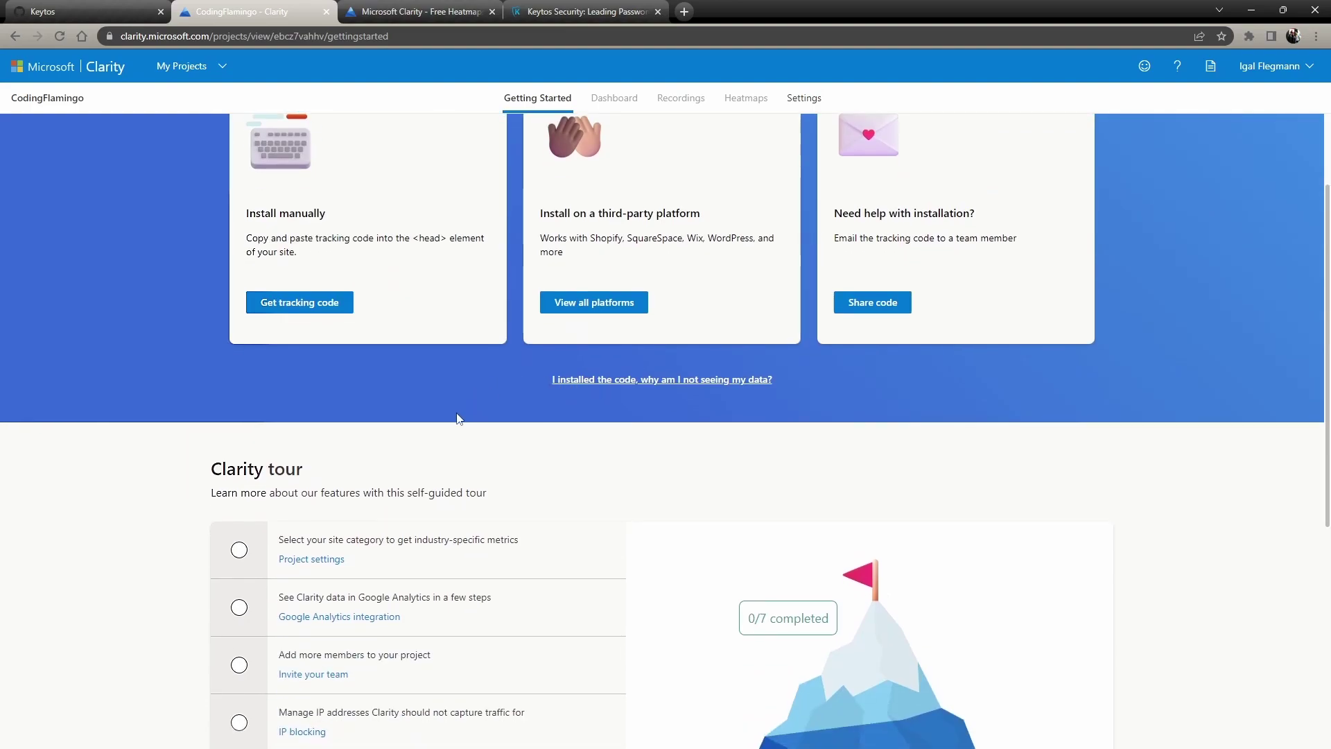
scroll(621, 385, up, 1)
click(329, 375)
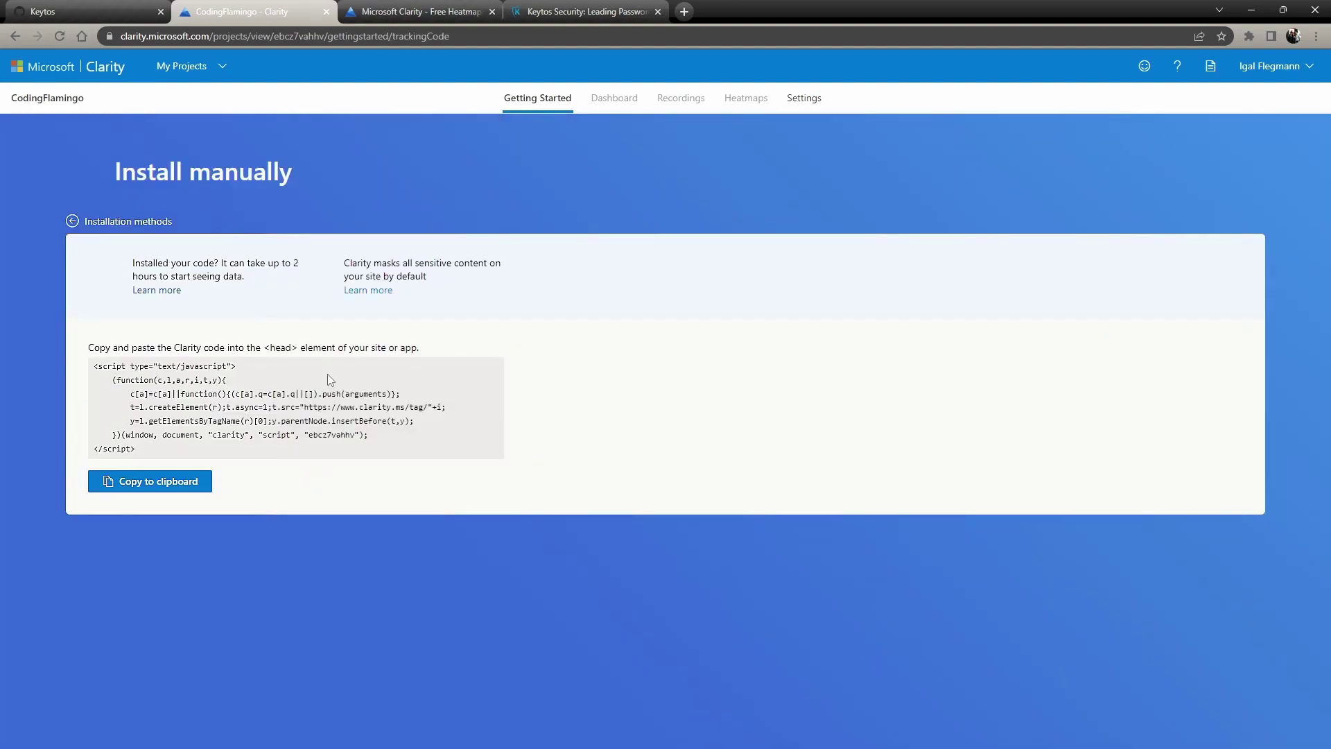
click(153, 483)
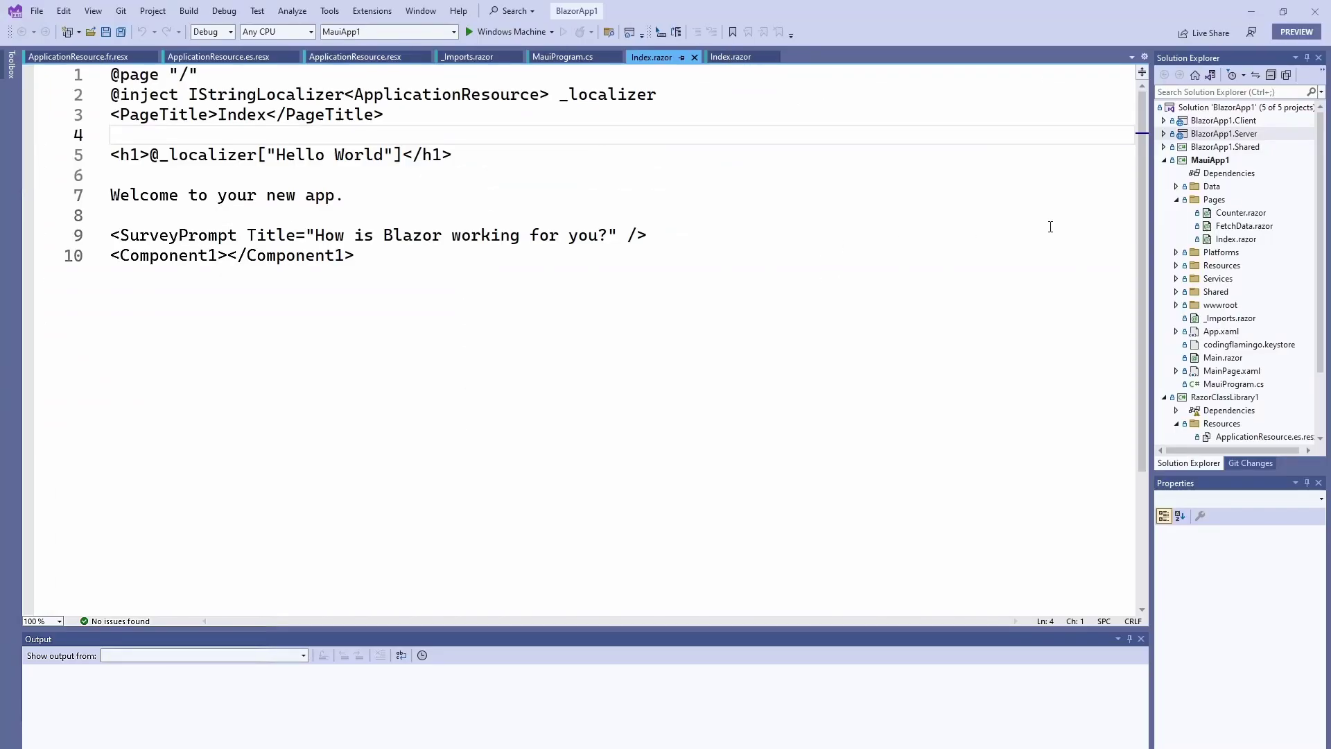
Paste the Clarity script after the stylesheet links in BlazorApp1.Client's wwwroot/index.html head and save.
click(1165, 135)
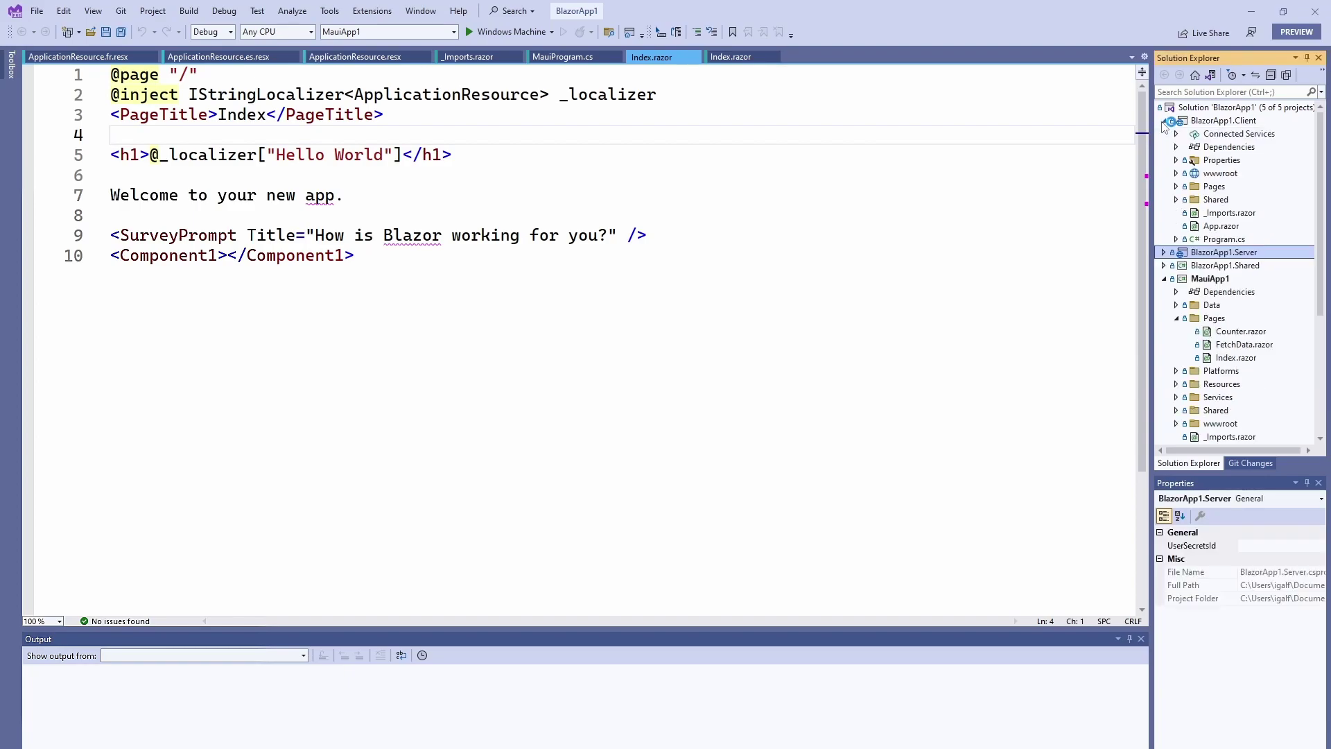
double_click(1235, 226)
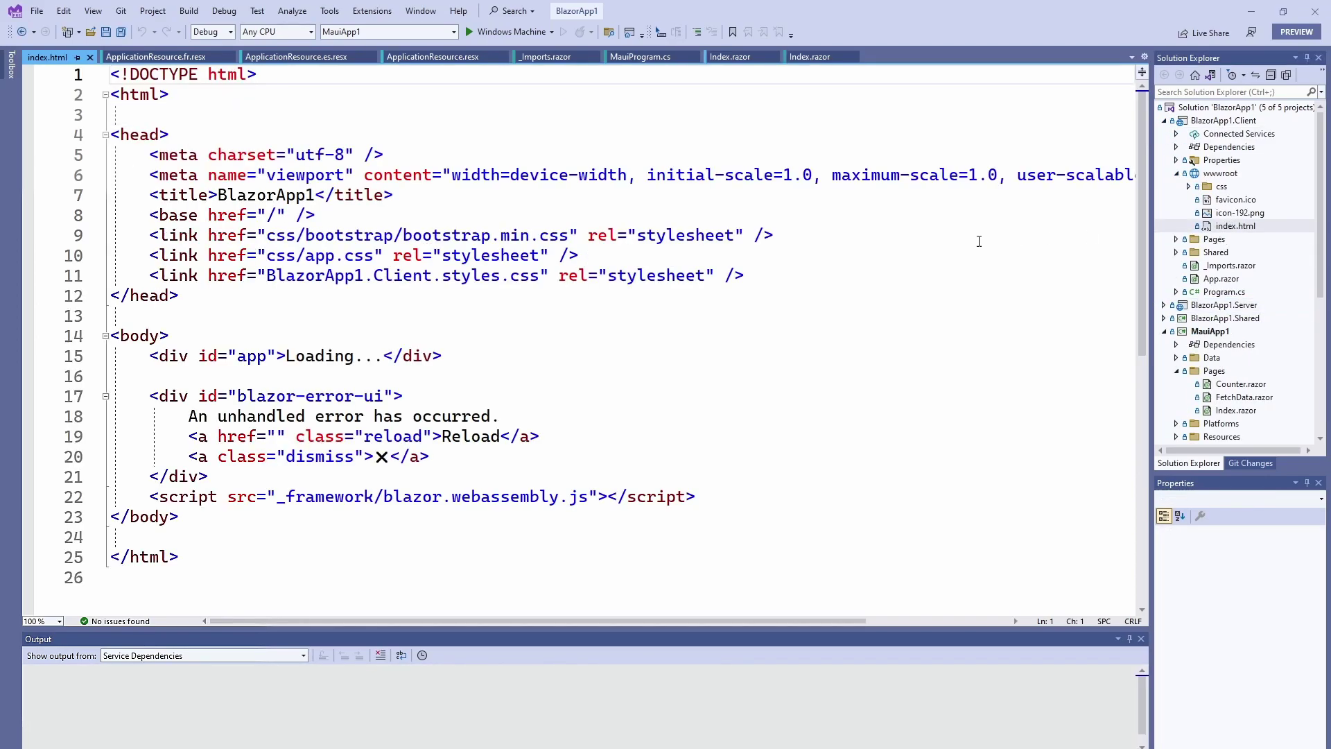
click(905, 257)
click(903, 273)
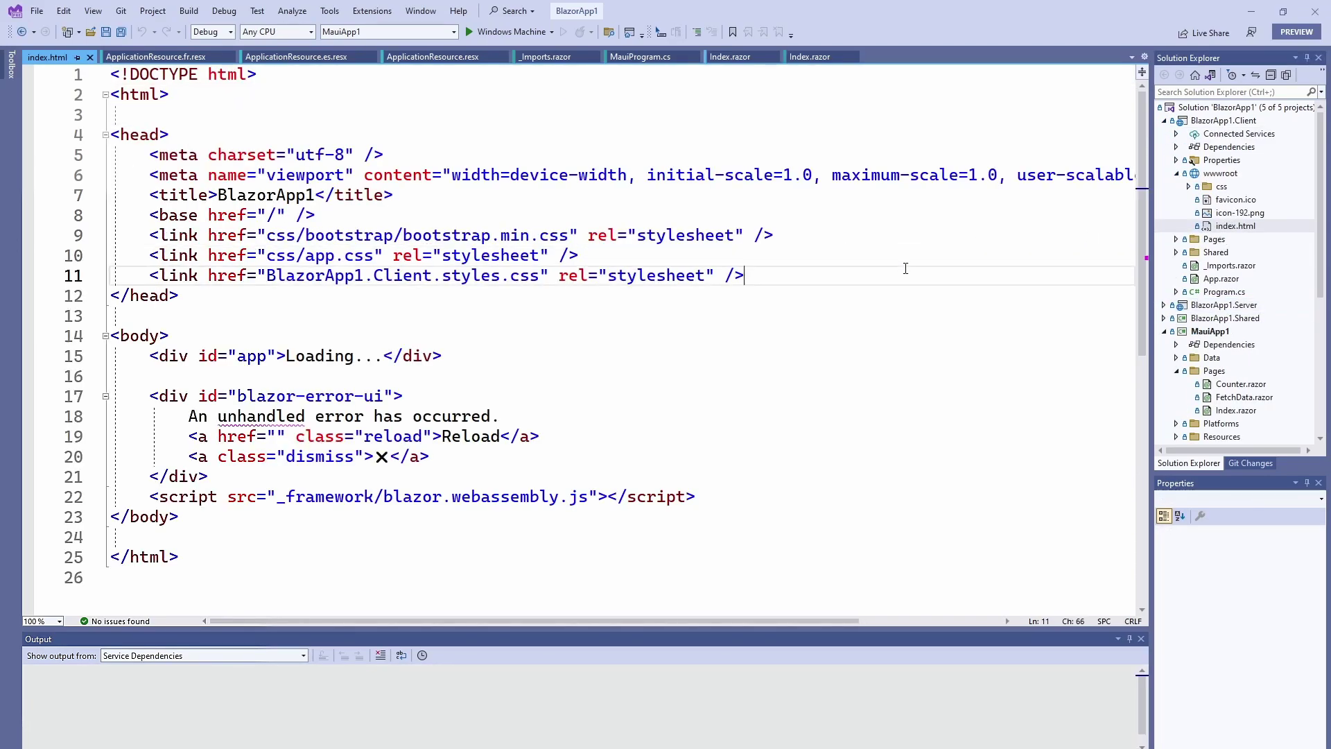
key(ctrl+v)
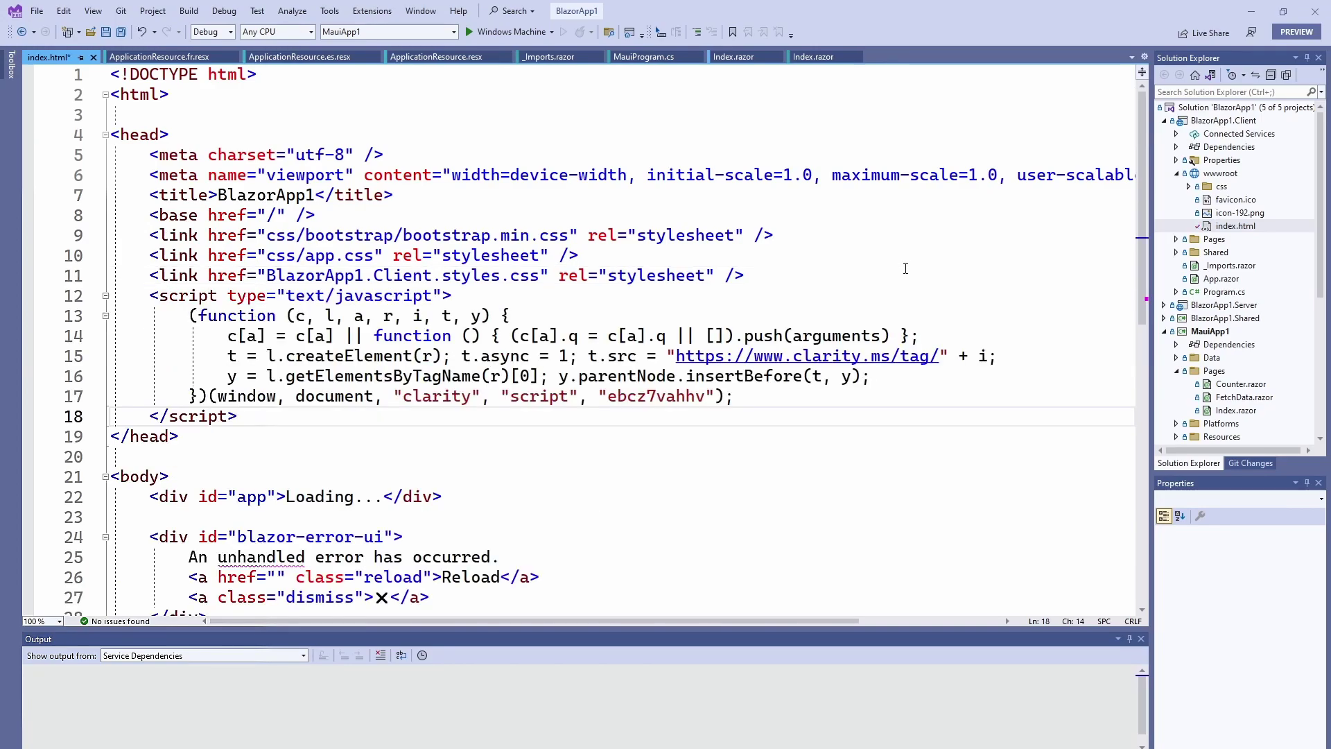
key(ctrl+s)
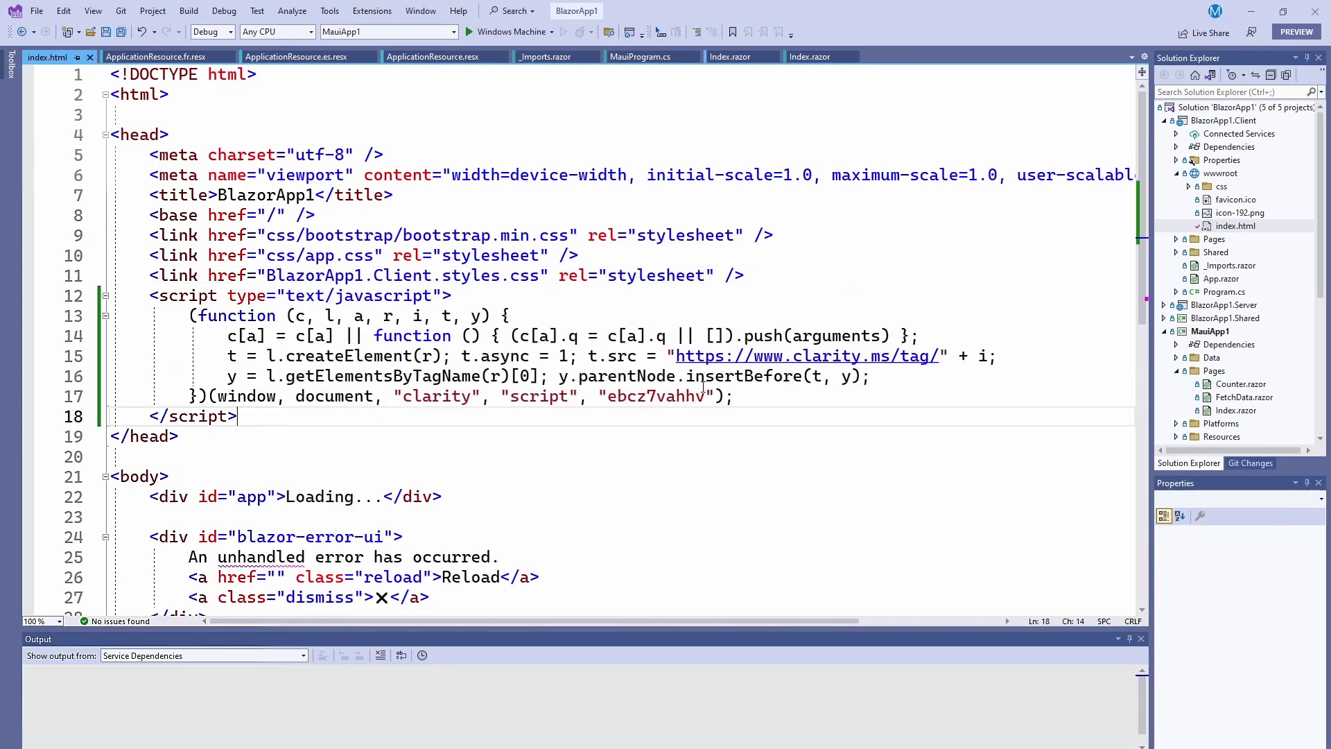